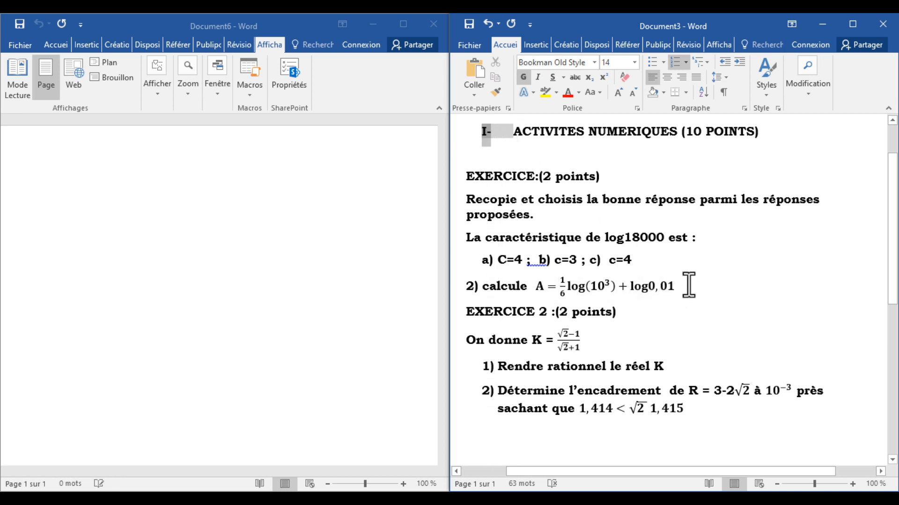
Copy the Document3 text from the "ACTIVITES NUMERIQUES (10 POINTS)" heading through the "2) calcule" line
left_click_drag(701, 287, 487, 137)
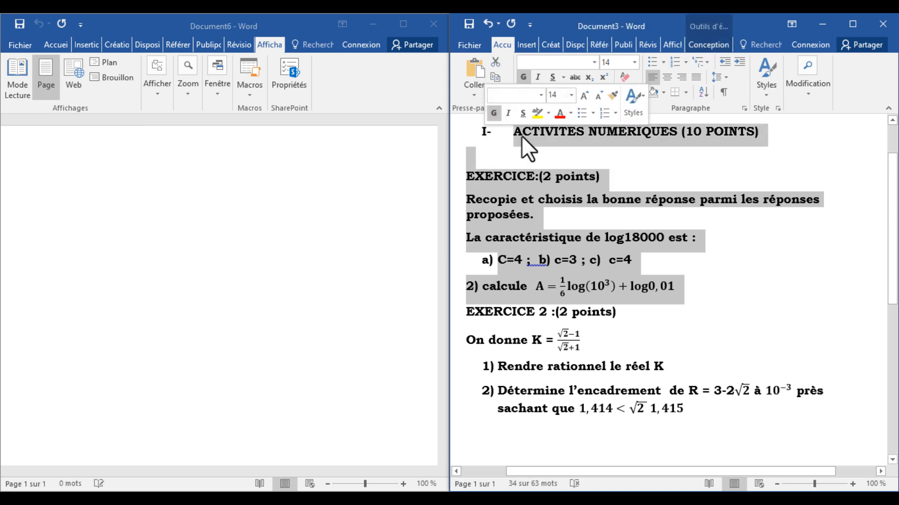
right_click(524, 136)
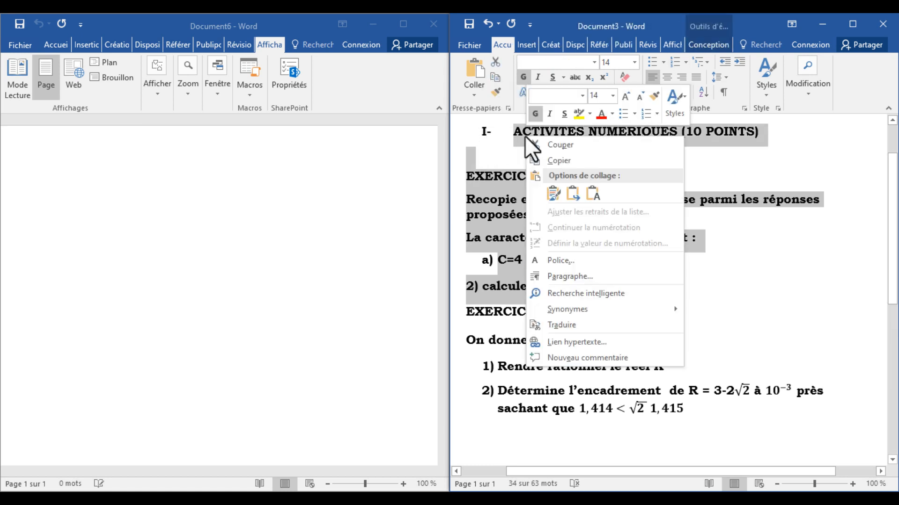
left_click(551, 158)
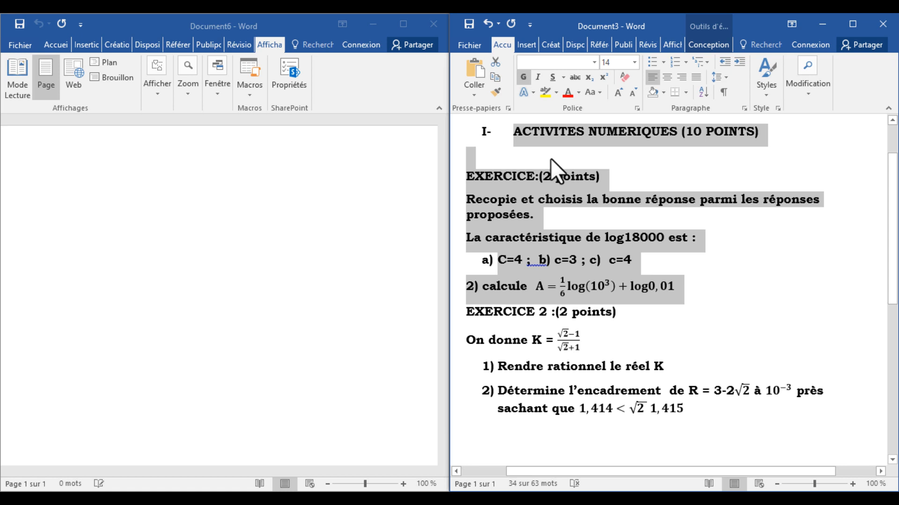
Paste the copied exercise into the blank Document6, keeping its source formatting
left_click(174, 182)
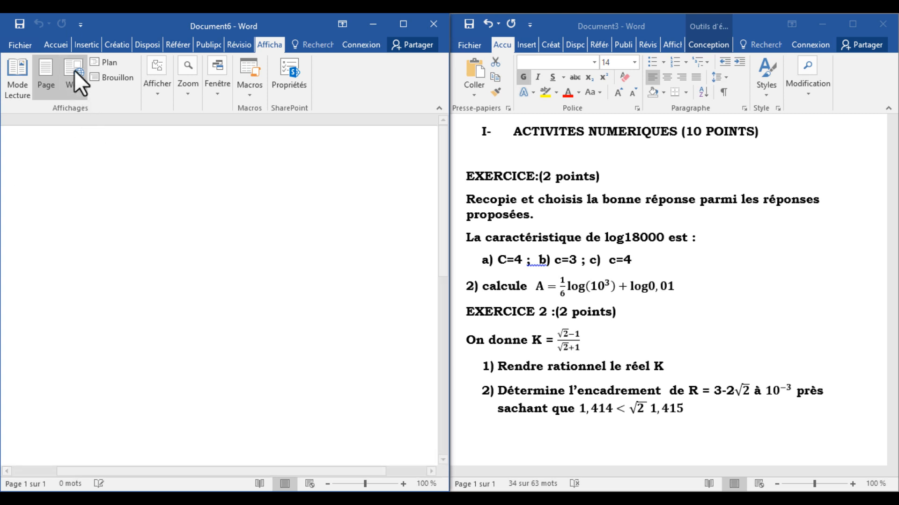
left_click(58, 46)
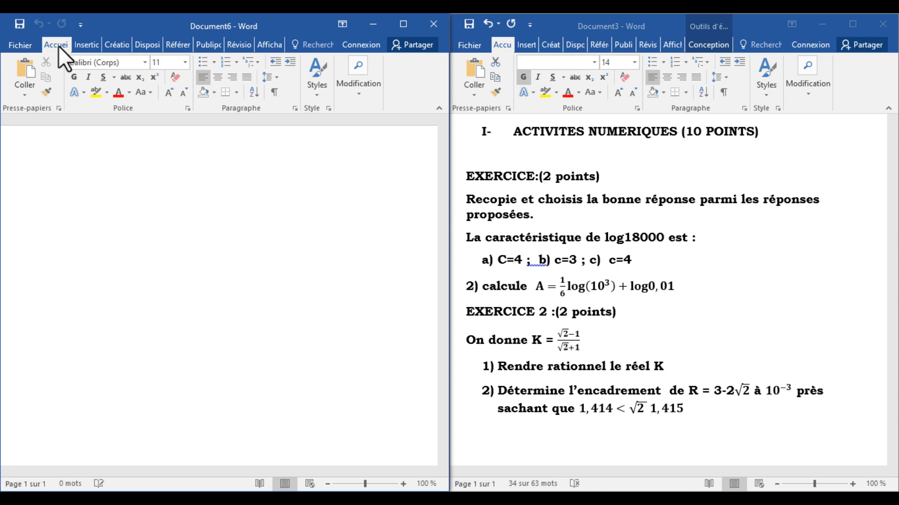
left_click(30, 91)
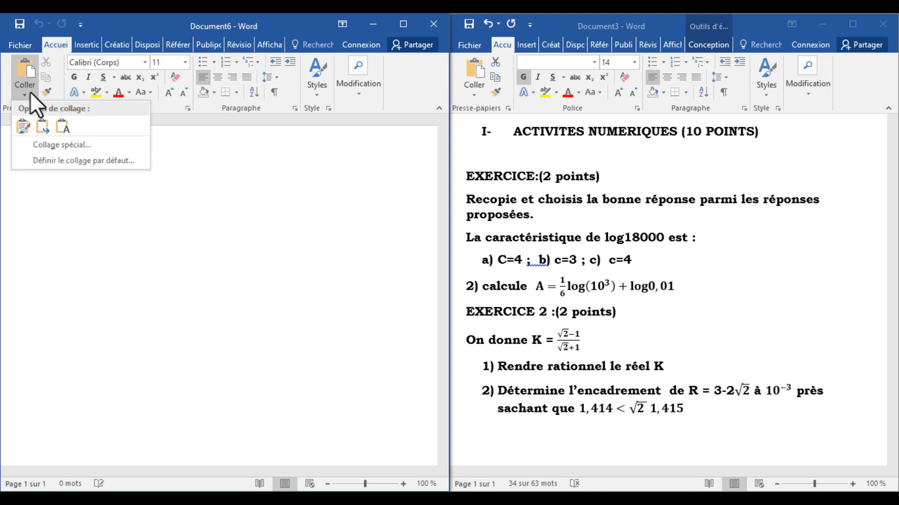
left_click(22, 124)
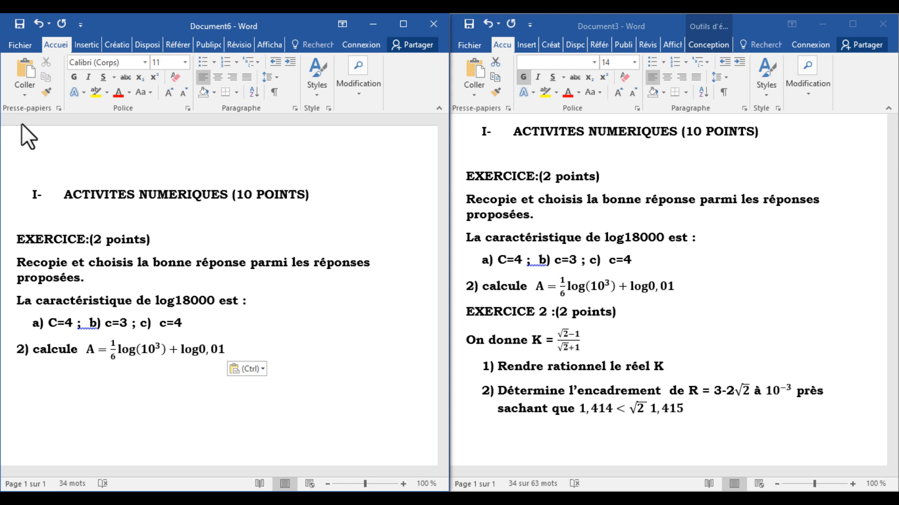
Add two new lines below the pasted exercise and set the text format there to Bookman Old Style, bold, italic and underlined
key("Return")
key("Return")
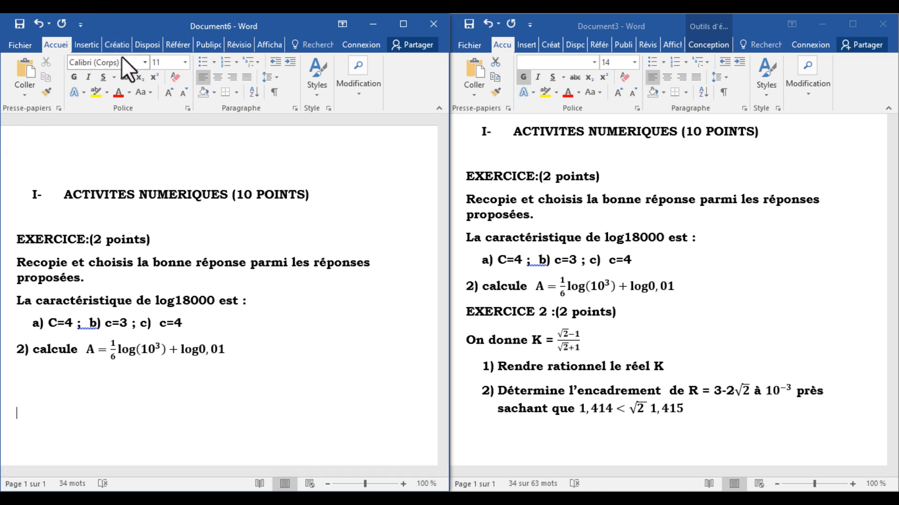
left_click(144, 63)
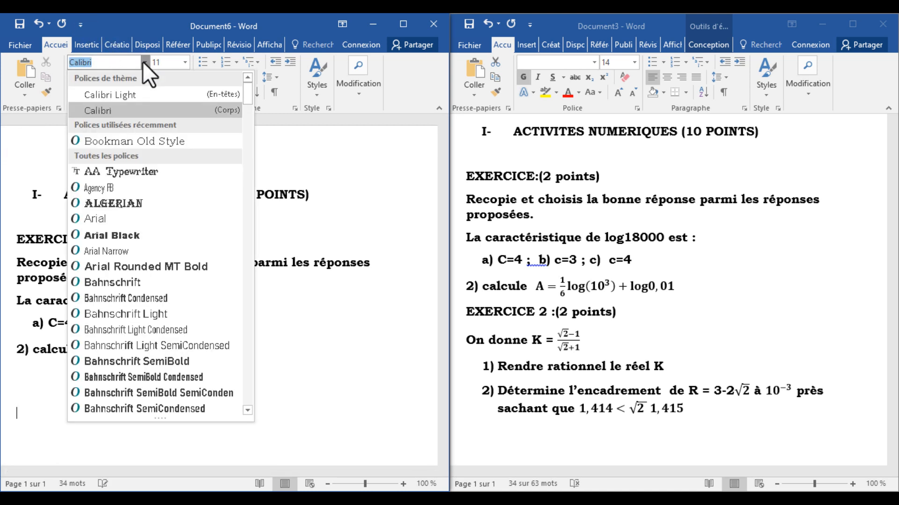
left_click(139, 140)
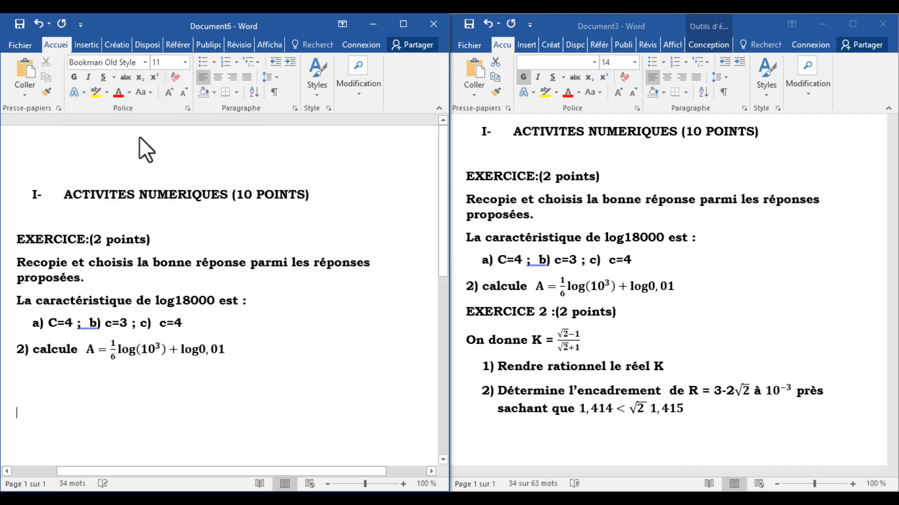
left_click(75, 77)
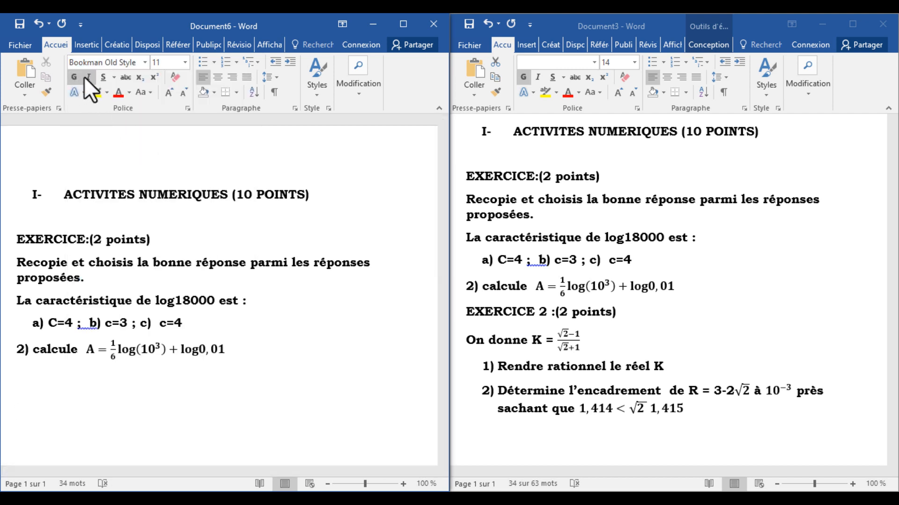
left_click(85, 77)
Try pasting the copied exercise with merged formatting on the new line, and undo the paste
left_click(22, 92)
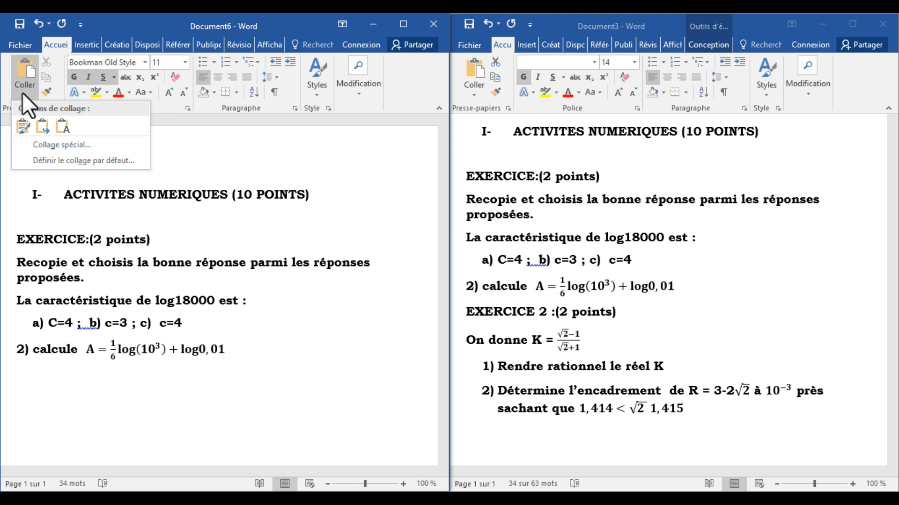
left_click(37, 120)
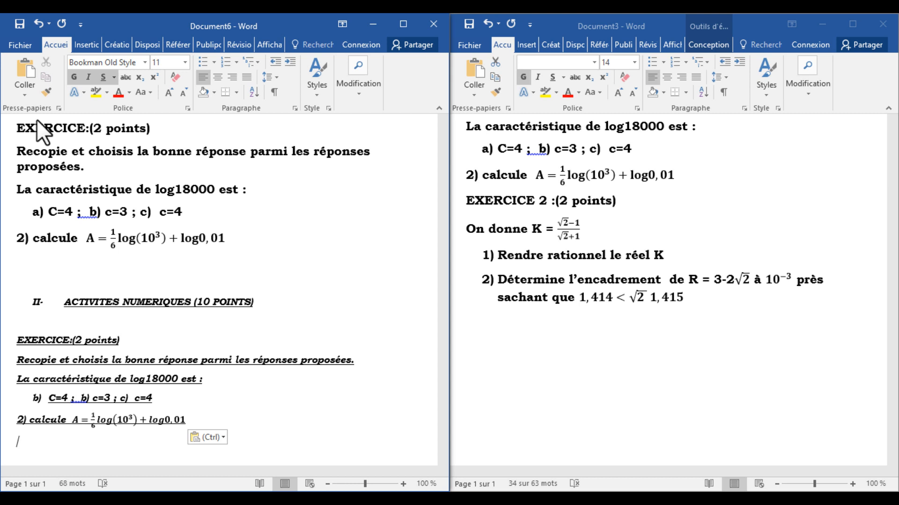
key("ctrl+z")
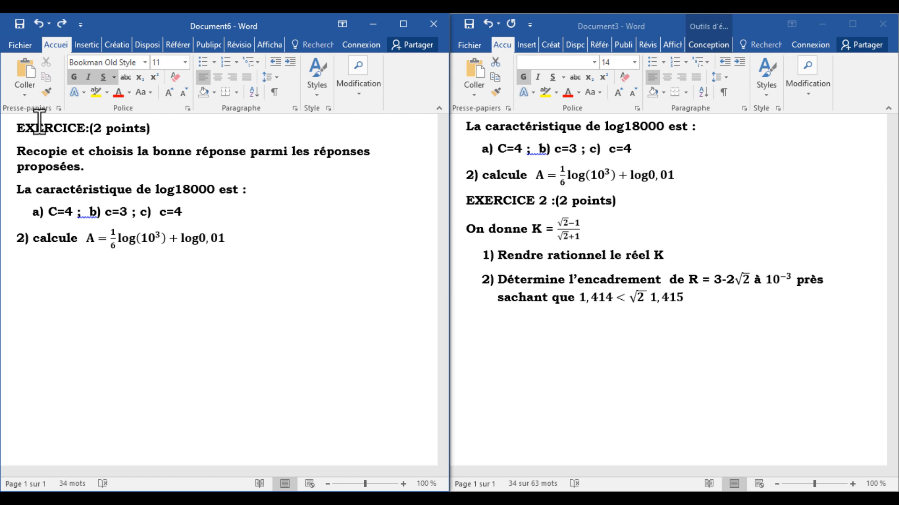
Set the font colour to red and paste the copied exercise below the first one with merged formatting
left_click(130, 91)
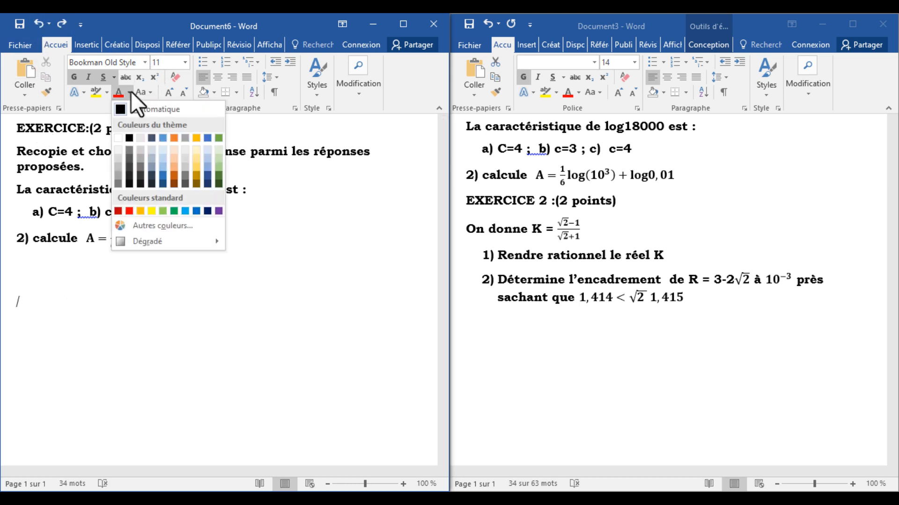
left_click(130, 209)
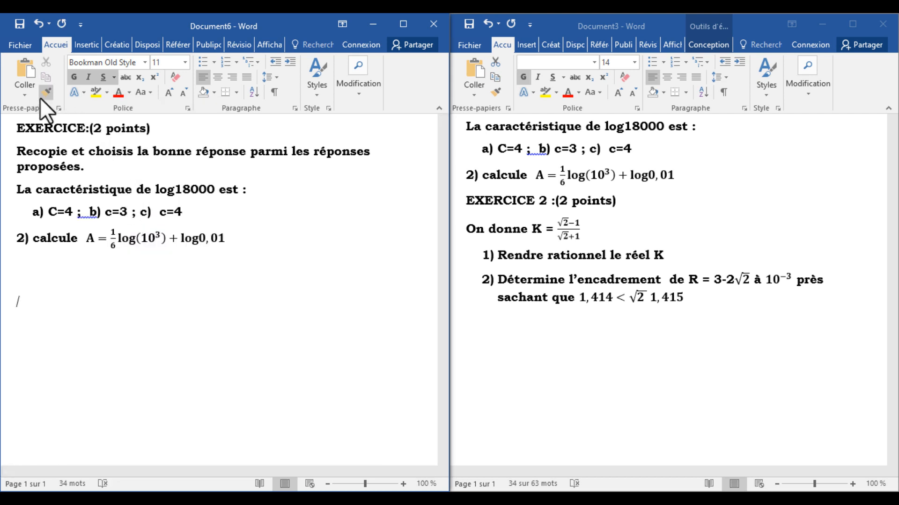
left_click(25, 92)
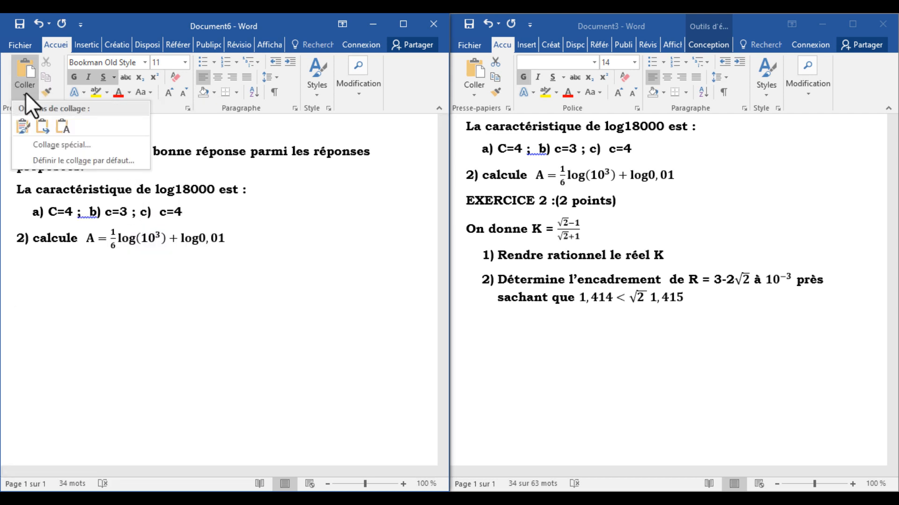
left_click(41, 128)
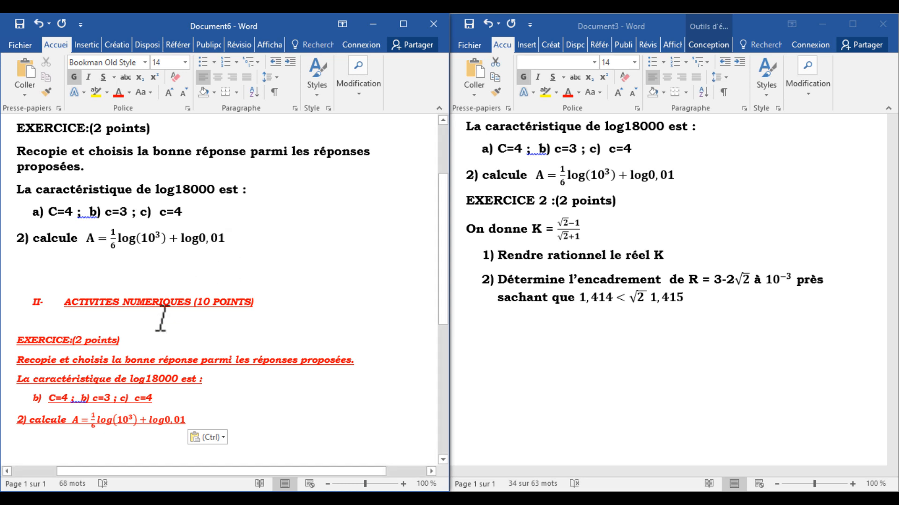
Delete the "2) calcule" line with its formula from the red copy and start a new unnumbered line below the answer choices
left_click(197, 417)
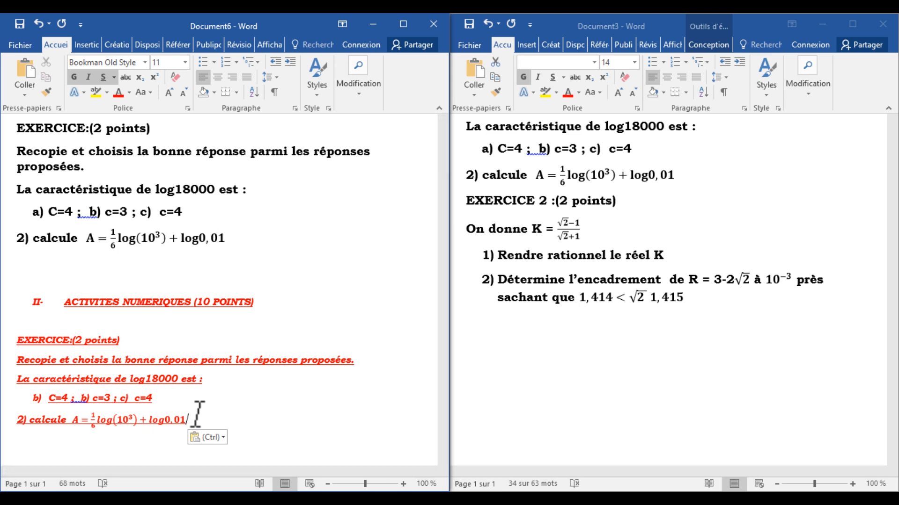
key("BackSpace")
key("BackSpace")
key("BackSpace")
key("BackSpace")
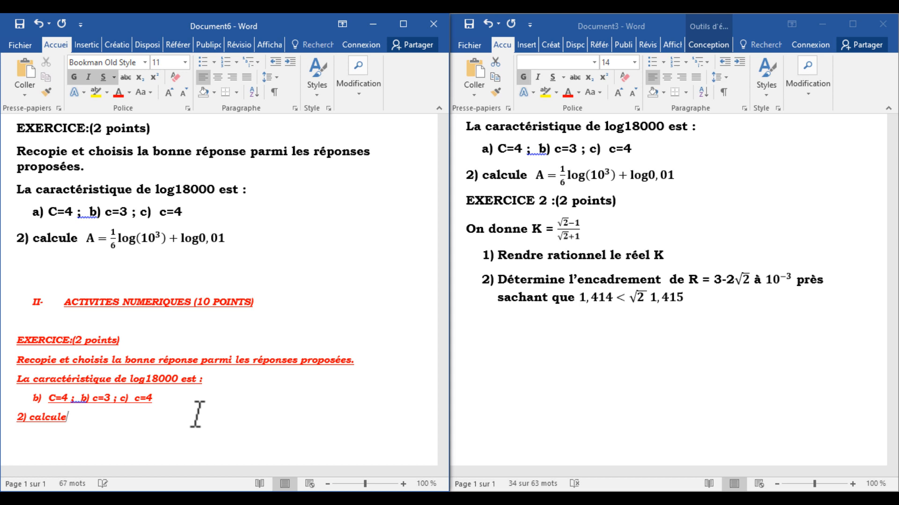
key("BackSpace")
key("BackSpace")
key("BackSpace")
key("BackSpace")
key("BackSpace")
key("BackSpace")
key("BackSpace")
key("BackSpace")
key("BackSpace")
key("BackSpace")
key("BackSpace")
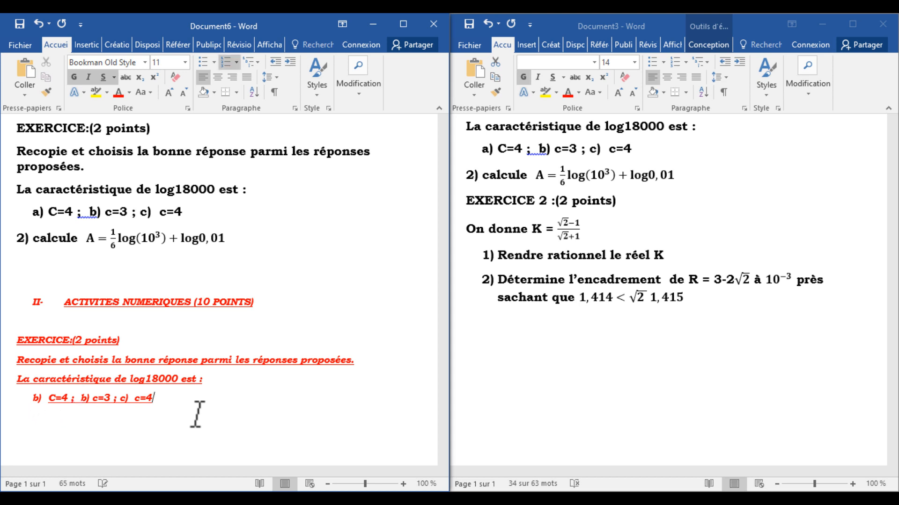
key("Return")
key("Return")
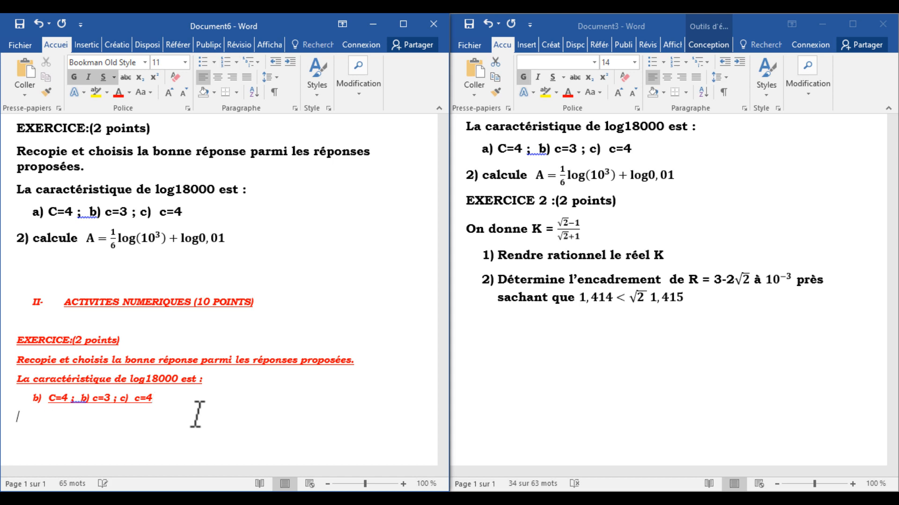
Copy the red section from its "ACTIVITES NUMERIQUES (10 POINTS)" heading through the answer choices
left_click_drag(170, 412, 44, 312)
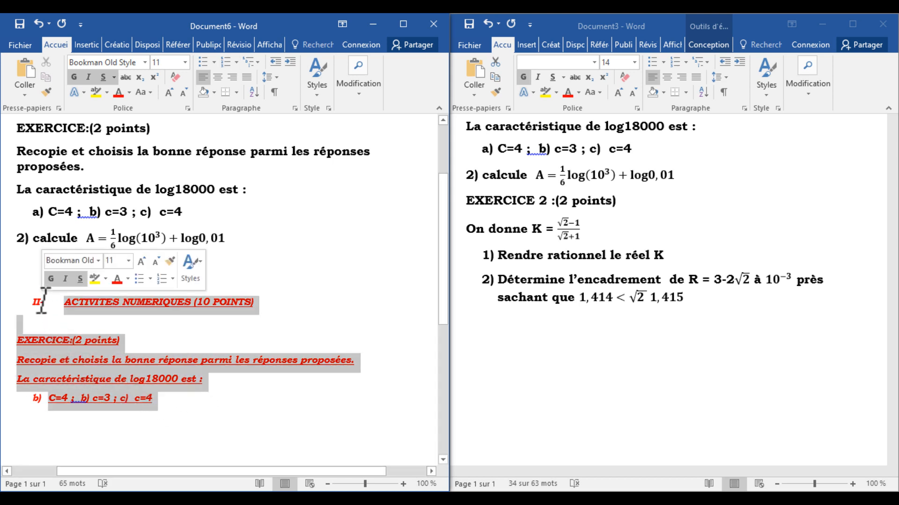
right_click(85, 309)
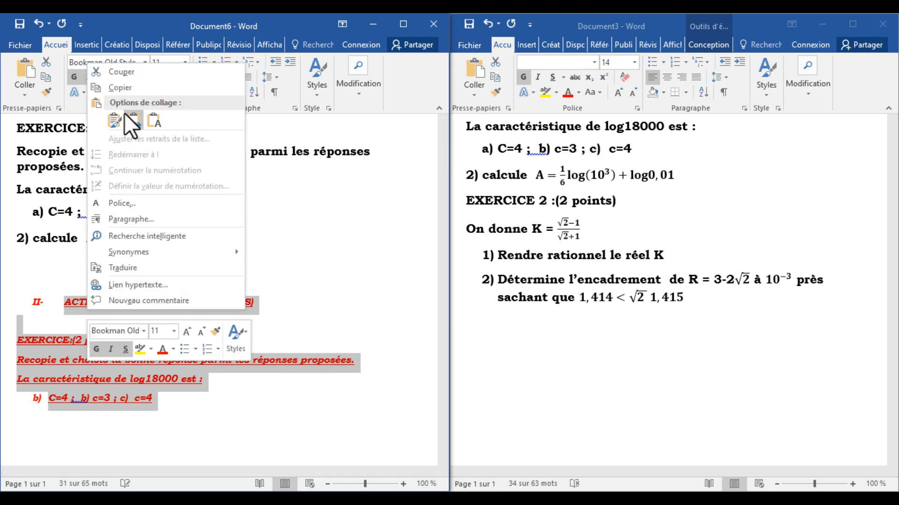
left_click(127, 90)
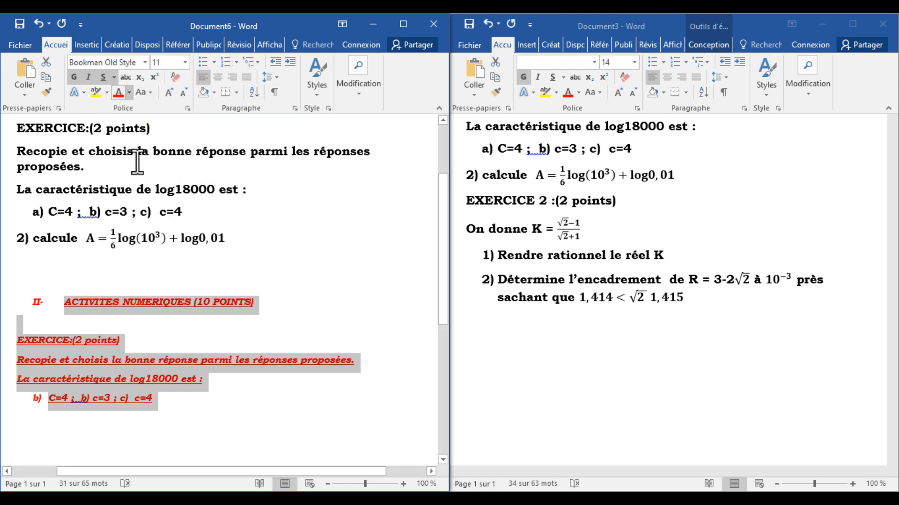
Insert several blank lines below the answer choices of the red section
left_click(166, 398)
key("Return")
key("Return")
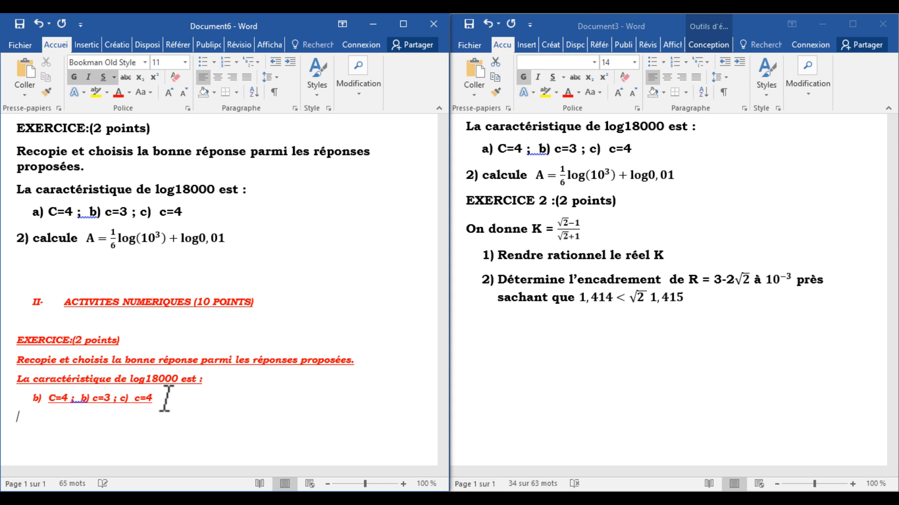
key("Return")
key("Return")
key("Return")
key("Return")
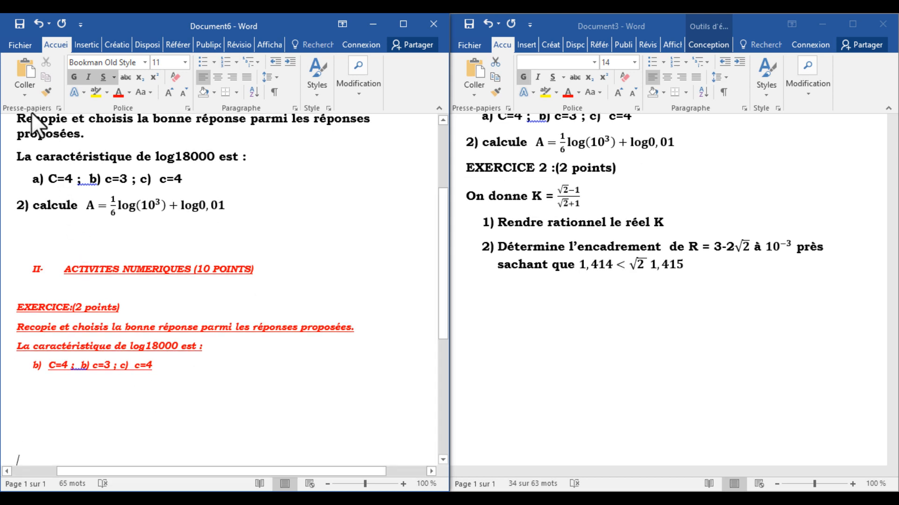
Try pasting the copied red section as text only below the blank lines, and delete the pasted block
left_click(26, 96)
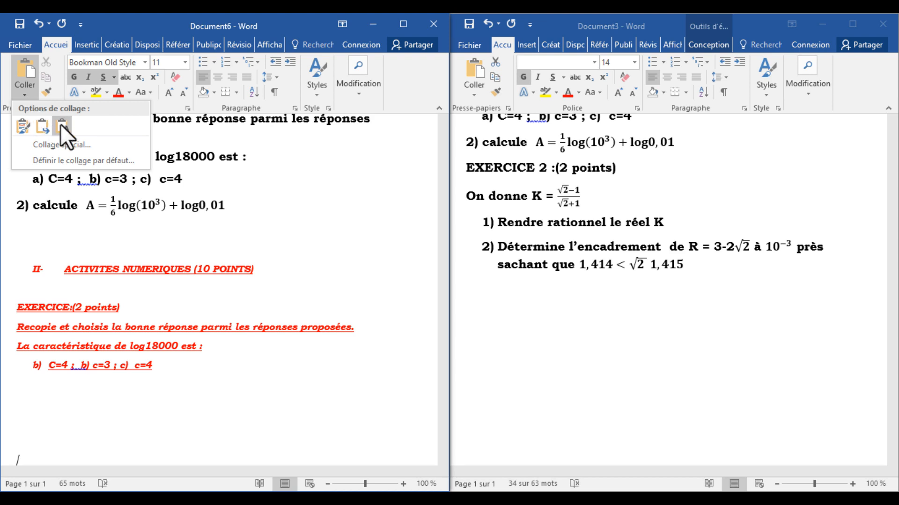
left_click(60, 124)
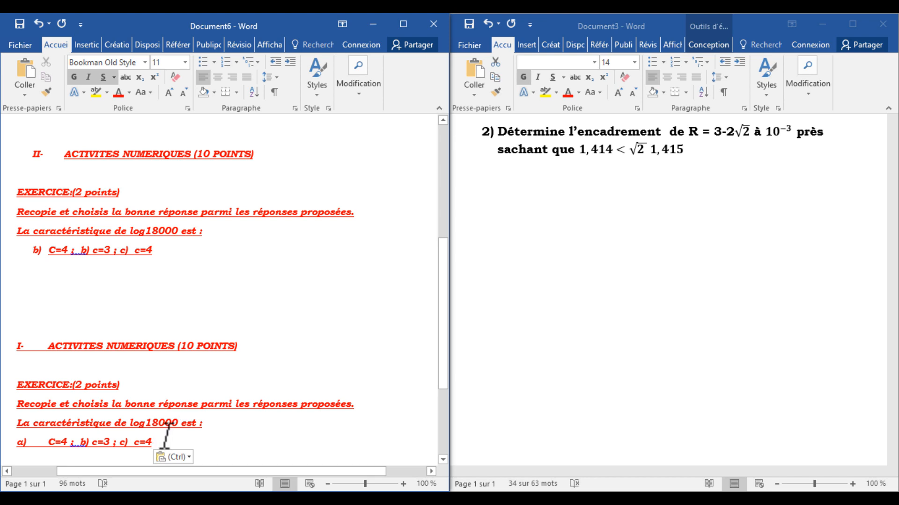
left_click_drag(155, 443, 16, 341)
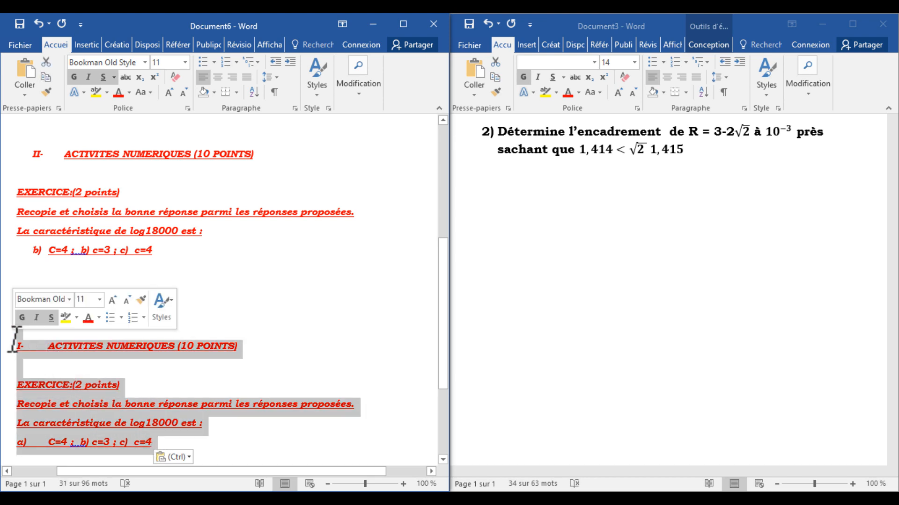
key("Delete")
Copy the "Recopie et choisis la bonne réponse" and "La caractéristique de log18000 est :" lines from Document3
scroll(387, 361, "up", 6)
scroll(579, 294, "up", 6)
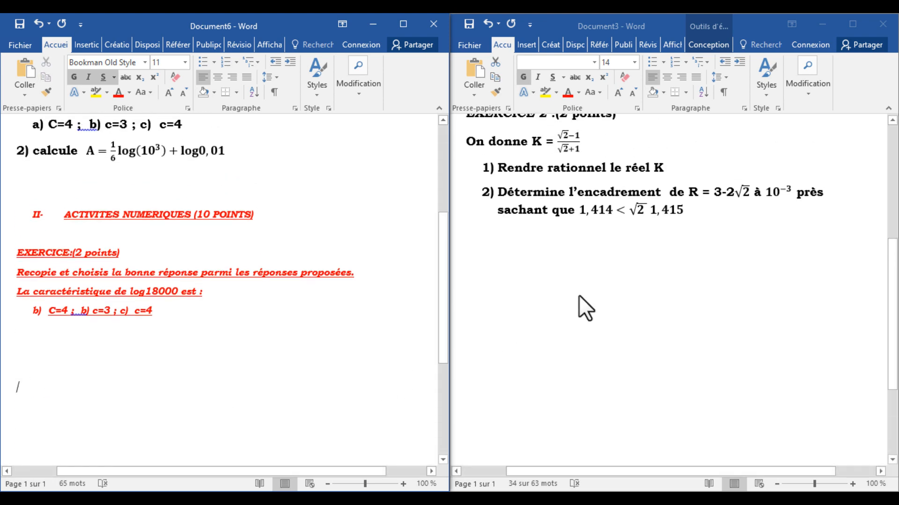
left_click(671, 265)
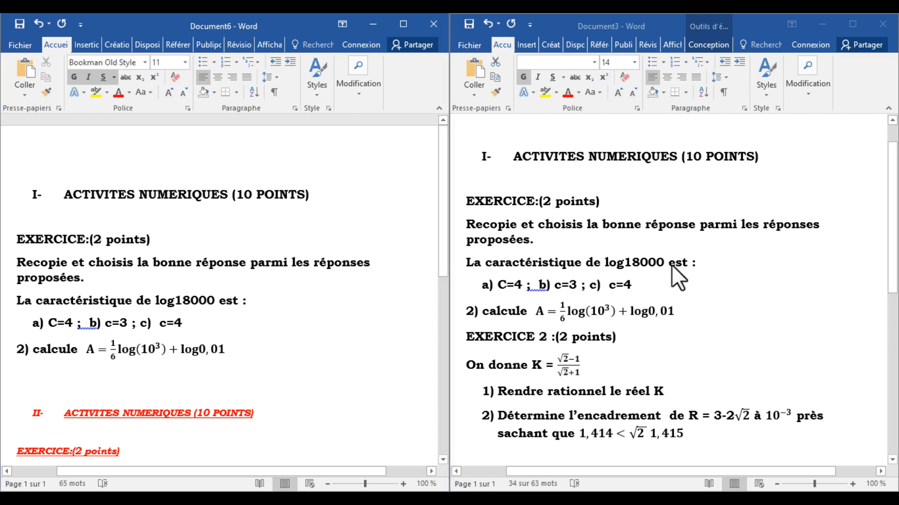
left_click(702, 265)
left_click_drag(701, 263, 483, 221)
right_click(483, 221)
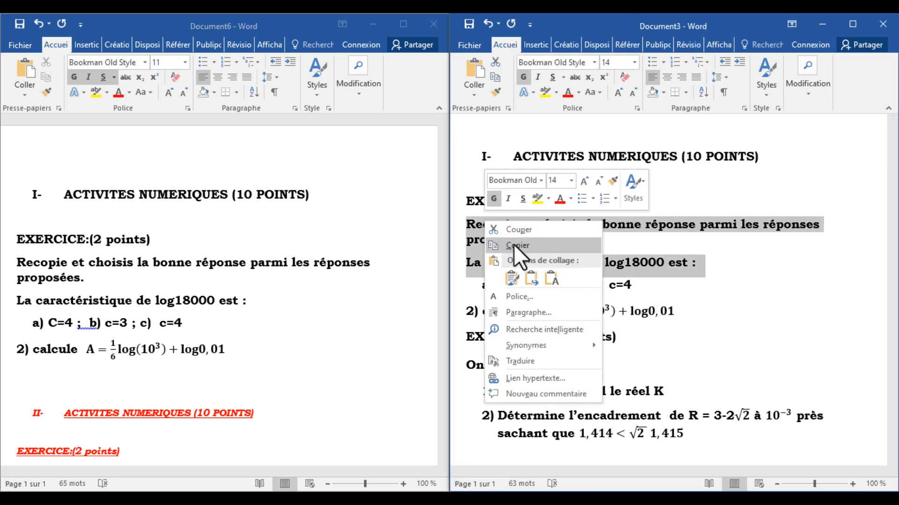
left_click(513, 244)
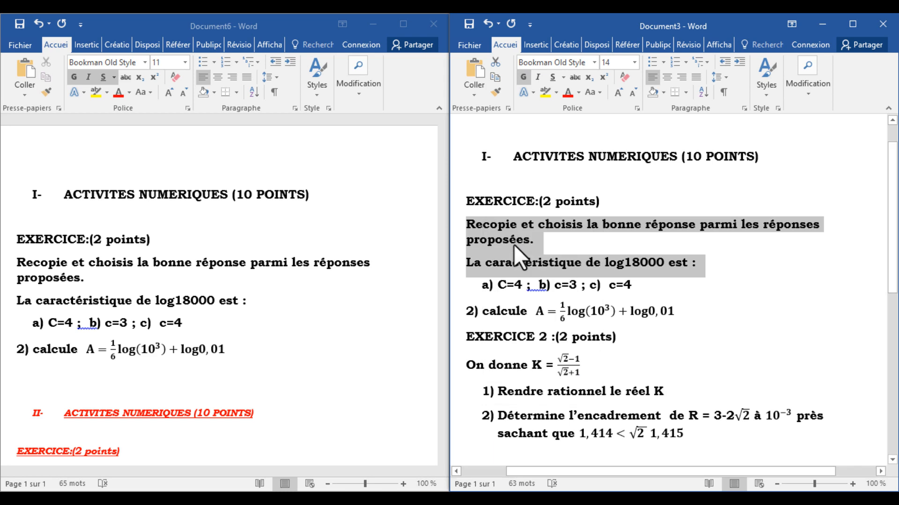
Try pasting the two copied lines as text only below the red answer choices in Document6, and delete the pasted lines
left_click(21, 94)
scroll(107, 228, "down", 5)
scroll(107, 228, "down", 5)
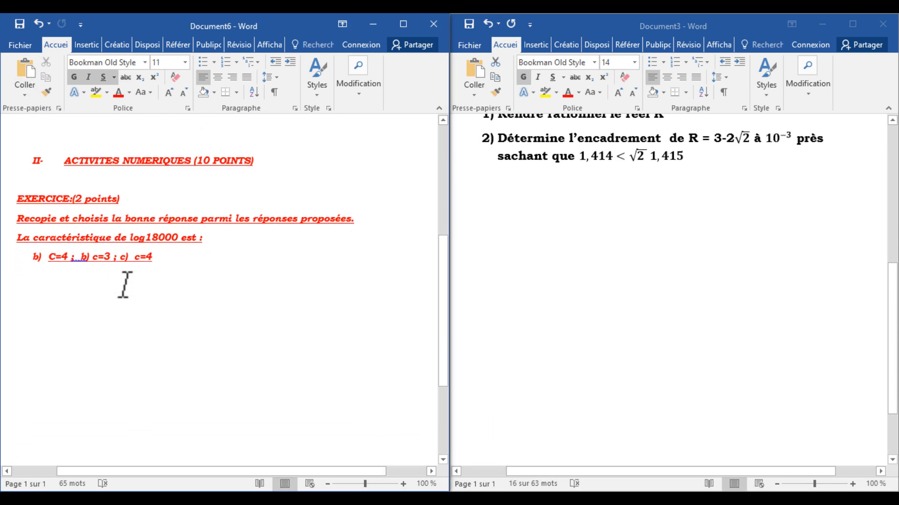
left_click(23, 94)
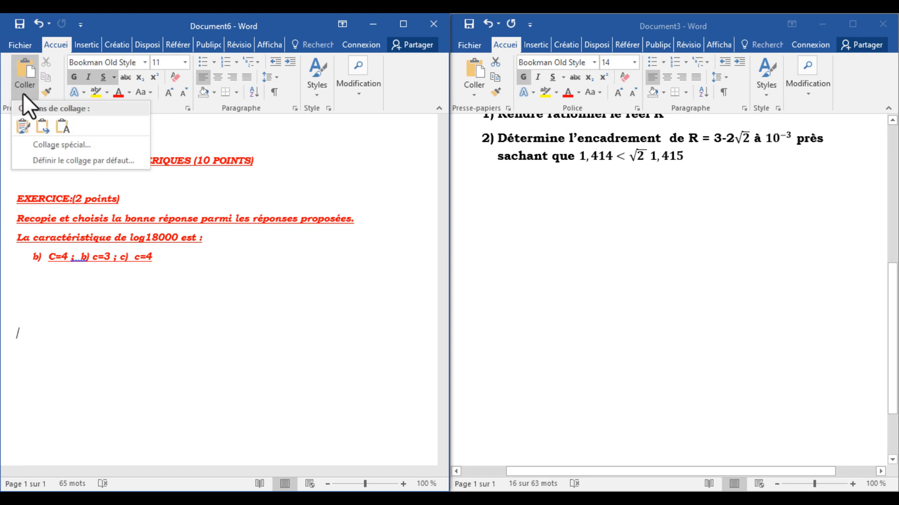
left_click(66, 127)
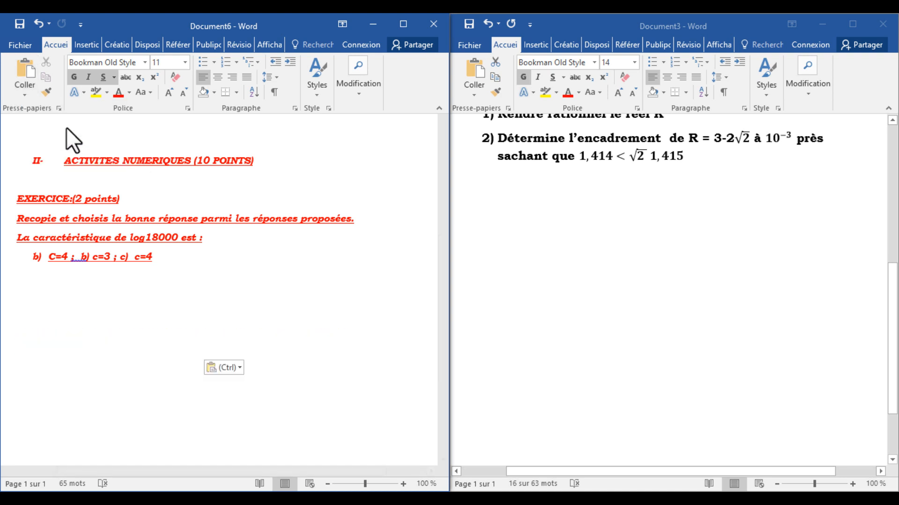
left_click(216, 293)
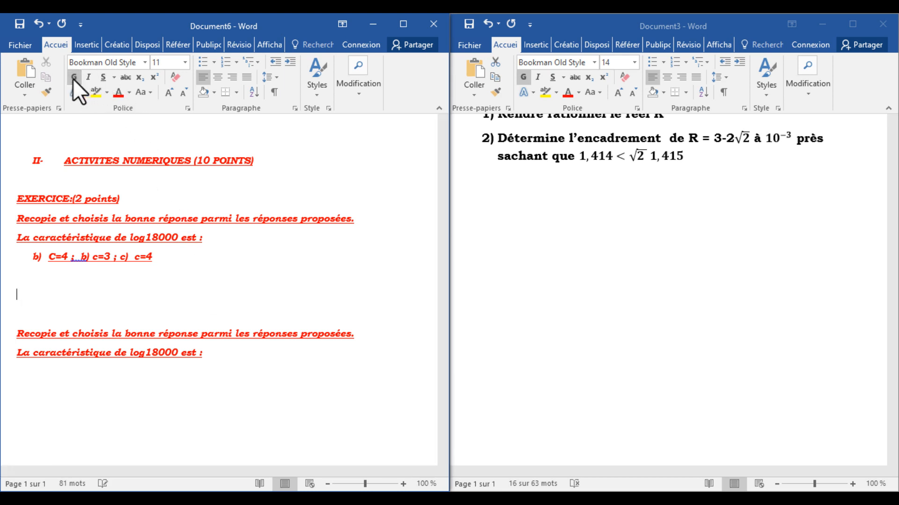
left_click_drag(204, 354, 18, 324)
key("Delete")
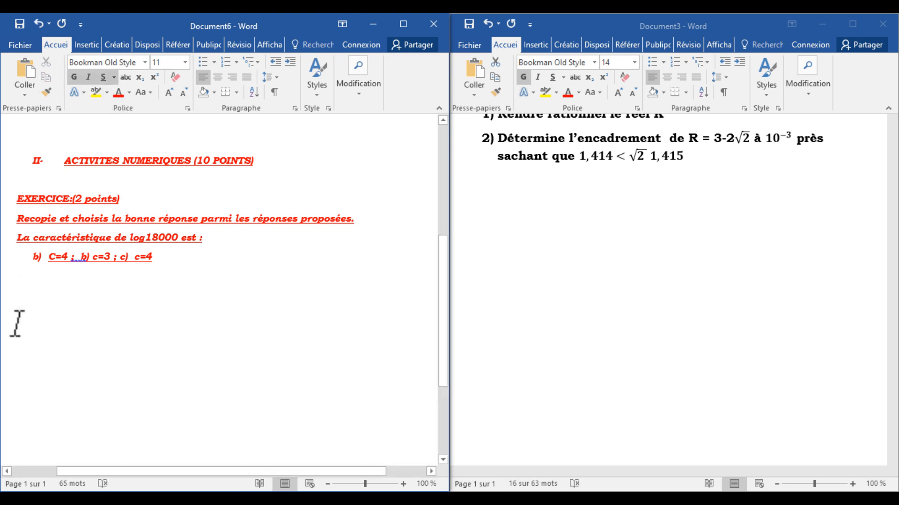
Set the font at the end of Document6 to Calibri (Corps), with bold, italic and underline turned off
scroll(610, 311, "up", 8)
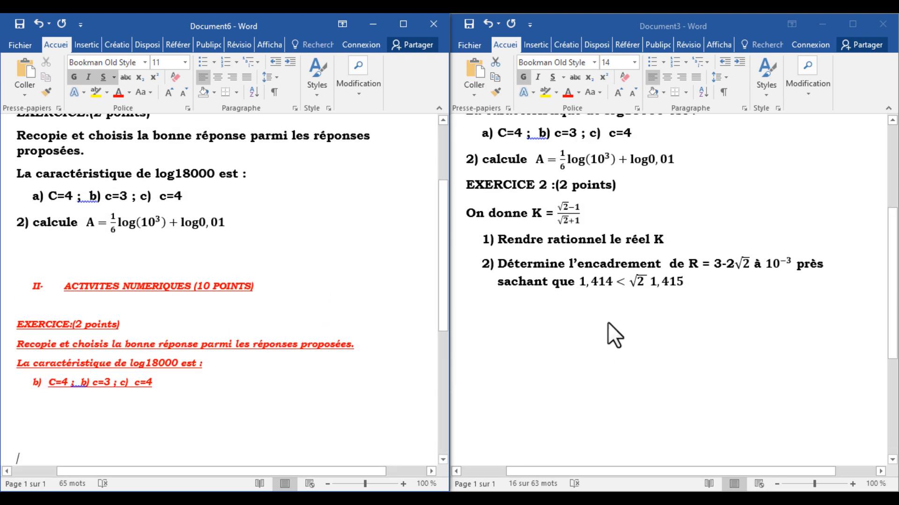
scroll(607, 293, "up", 3)
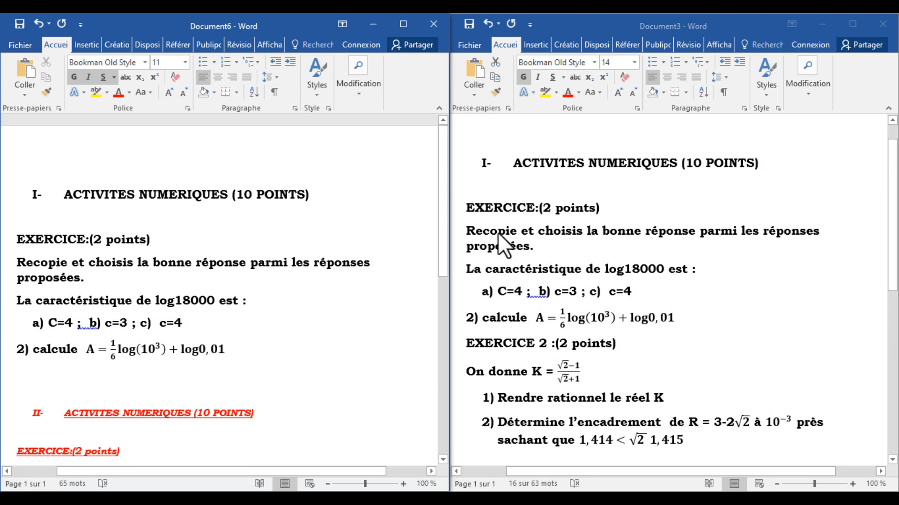
left_click(473, 240)
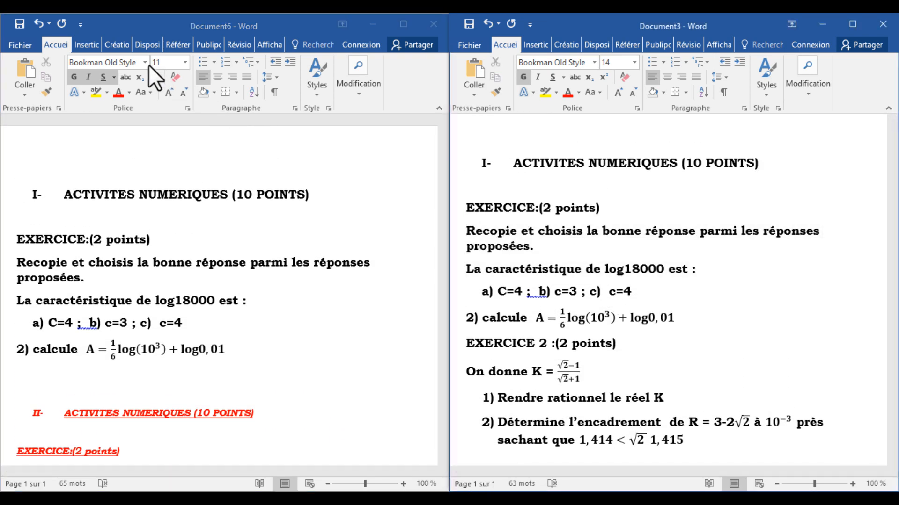
key("ctrl+End")
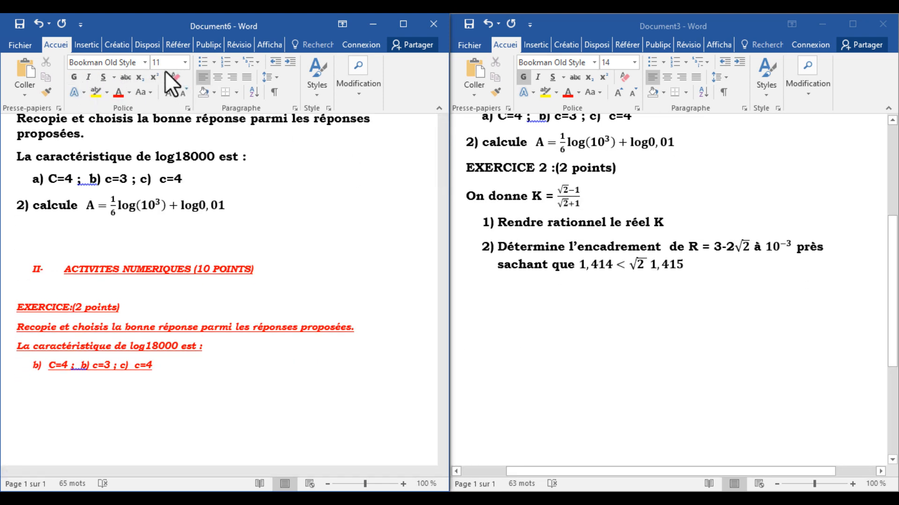
left_click(144, 62)
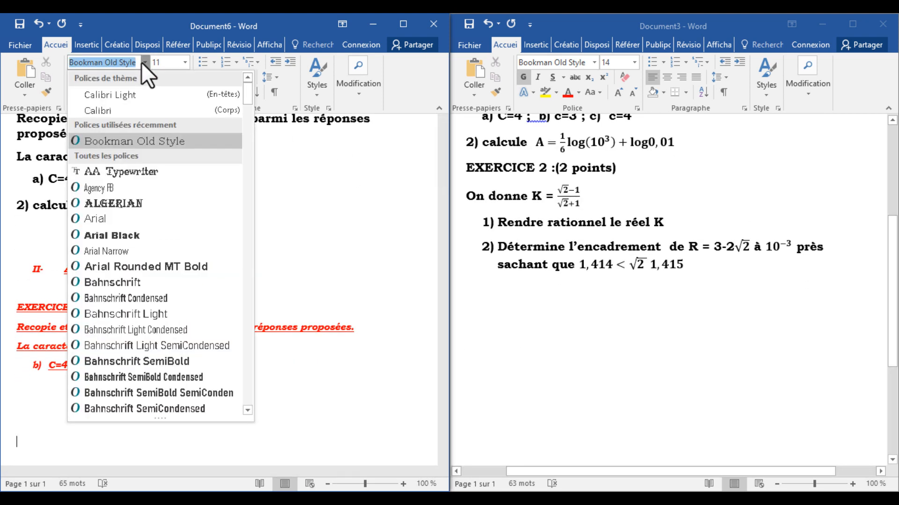
left_click(106, 108)
Italicize and underline the first exercise in Document3, from "EXERCICE:(2 points)" through the answer choices
scroll(556, 199, "up", 5)
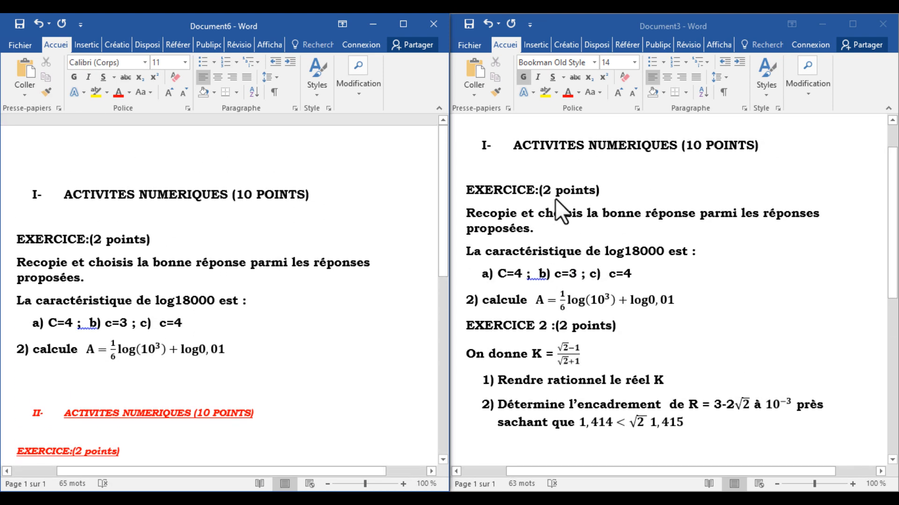
left_click(532, 220)
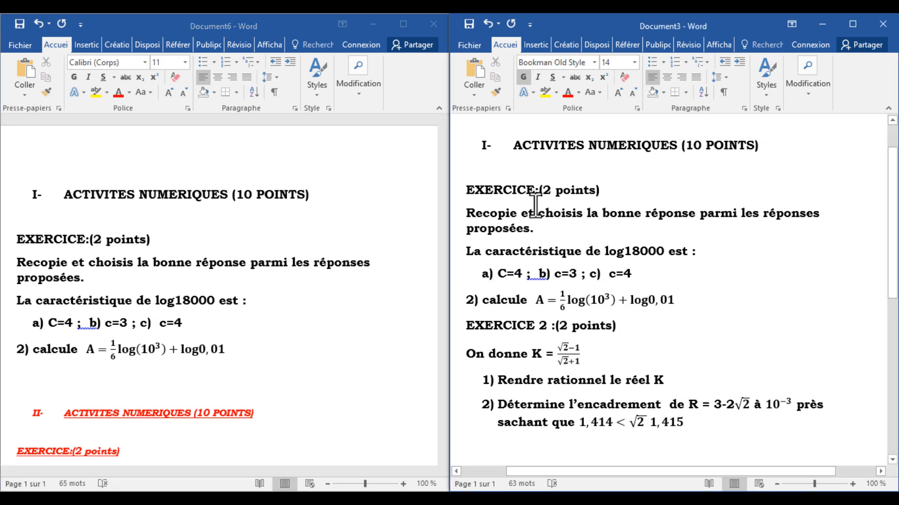
left_click_drag(467, 191, 662, 277)
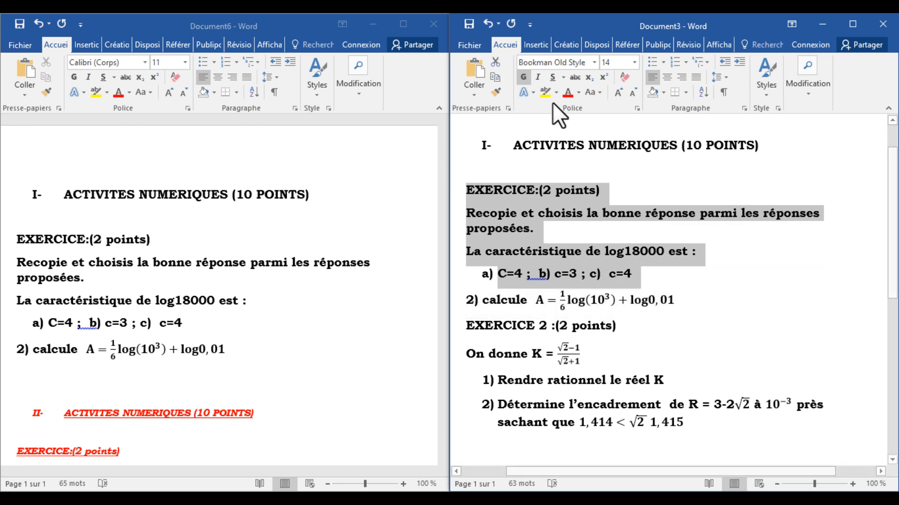
left_click(539, 78)
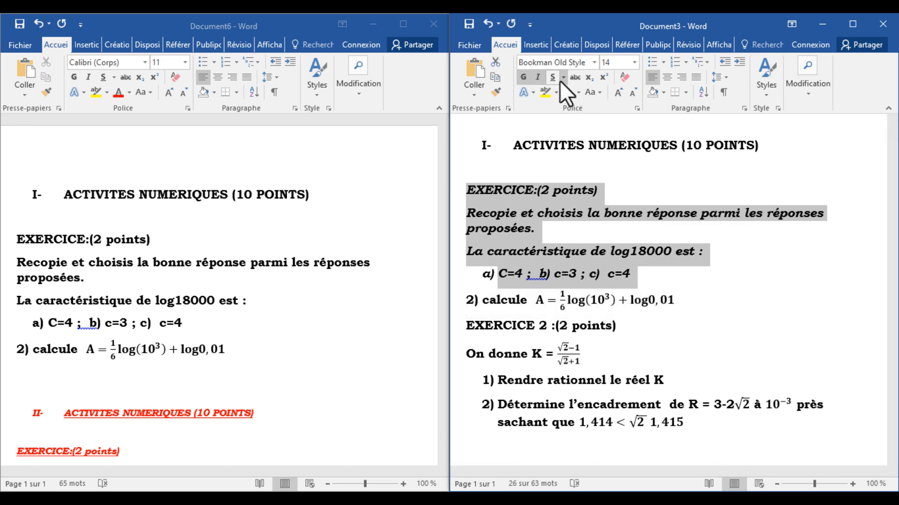
left_click(552, 77)
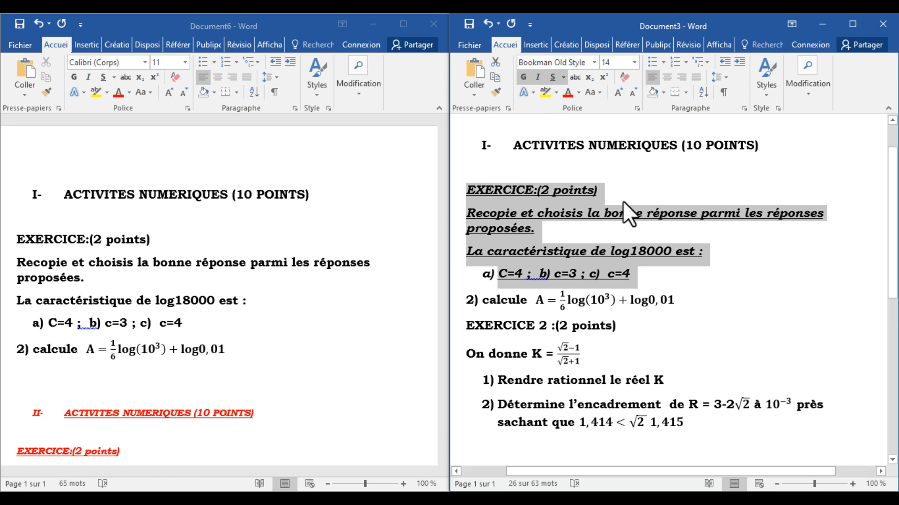
Copy the italic underlined exercise block and paste it as text only at the end of Document6, below the red section
left_click_drag(637, 273, 485, 193)
right_click(484, 194)
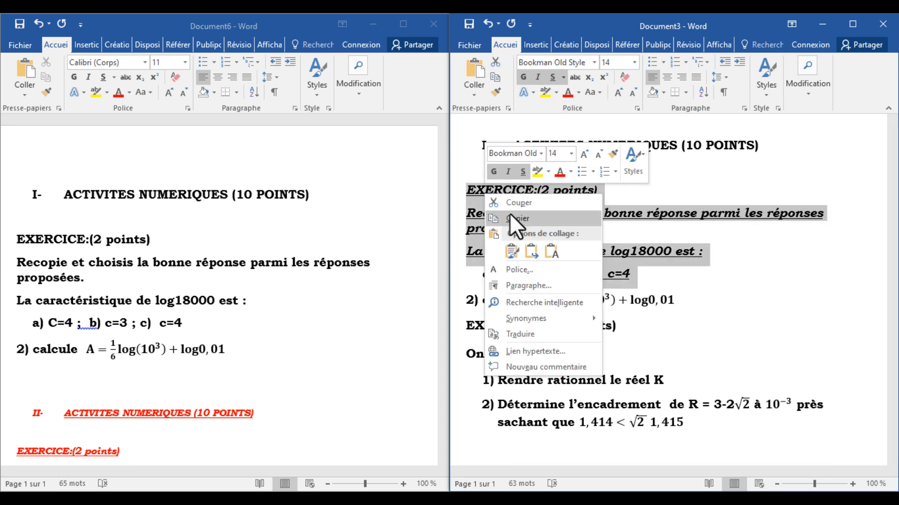
left_click(510, 213)
scroll(327, 323, "down", 8)
left_click(196, 315)
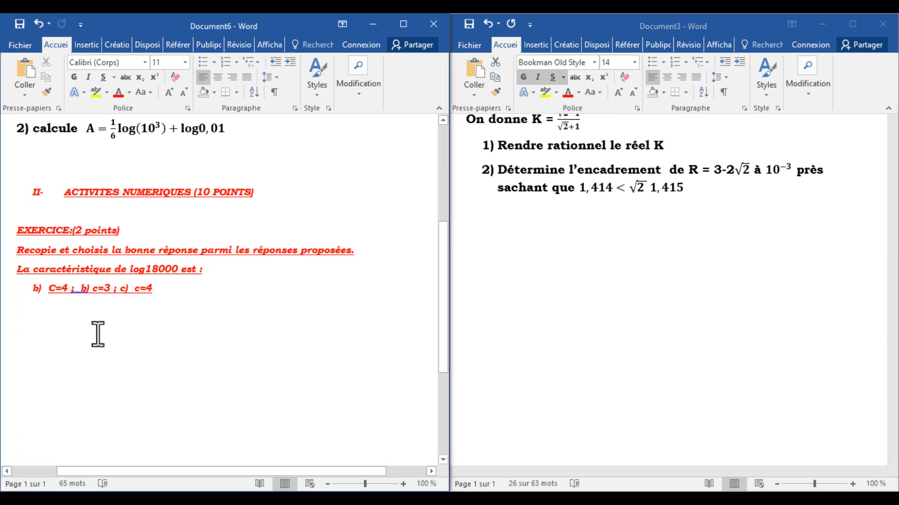
left_click(24, 94)
left_click(62, 125)
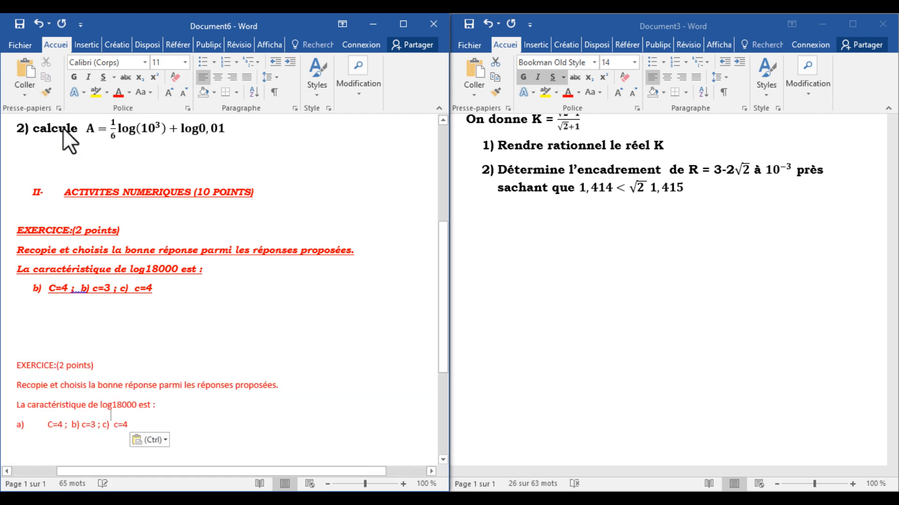
Maximize Document6 and change the font color of the newly pasted exercise block to black
left_click(402, 24)
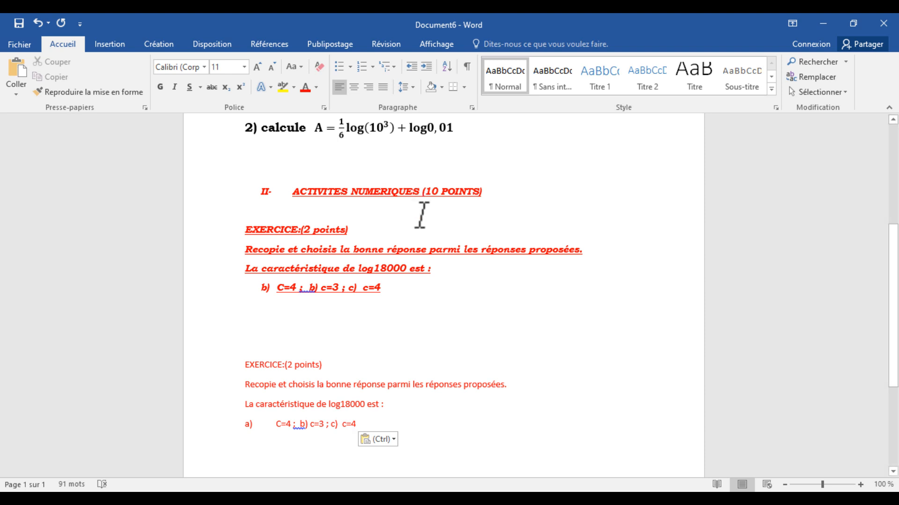
left_click_drag(360, 422, 240, 367)
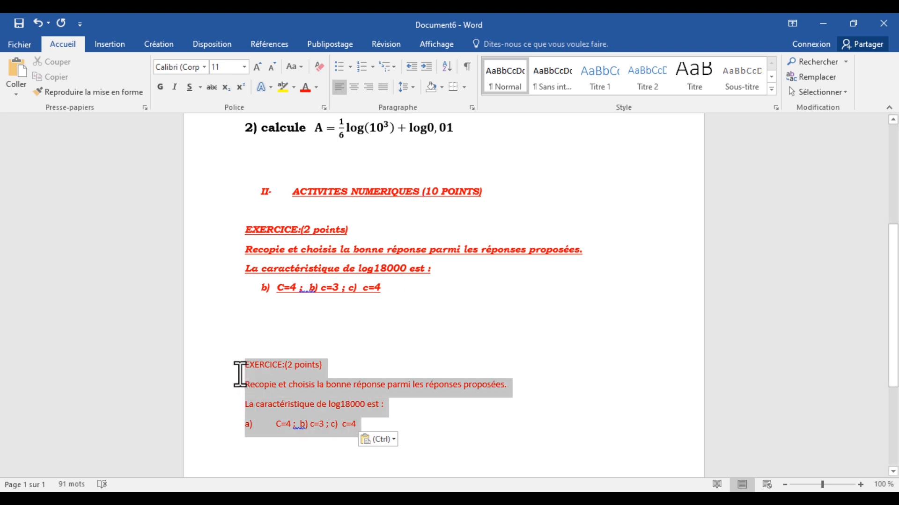
left_click(316, 87)
left_click(317, 129)
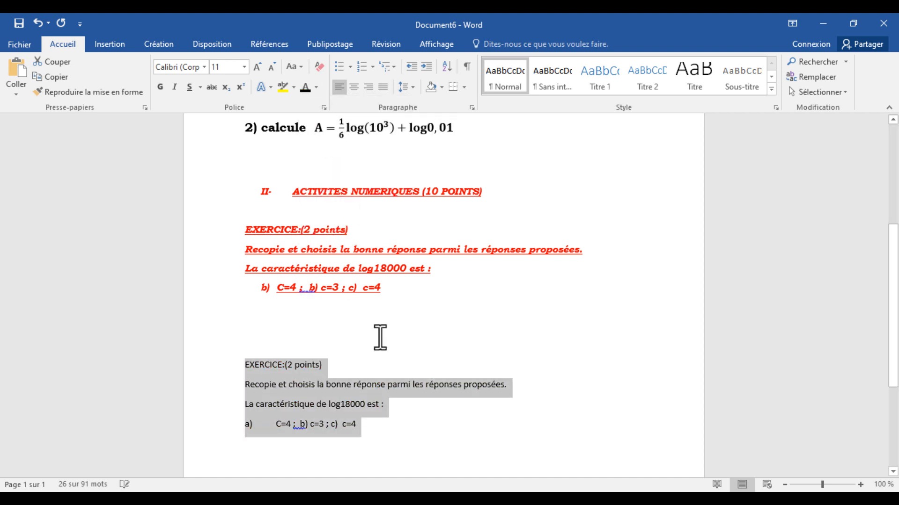
left_click(381, 338)
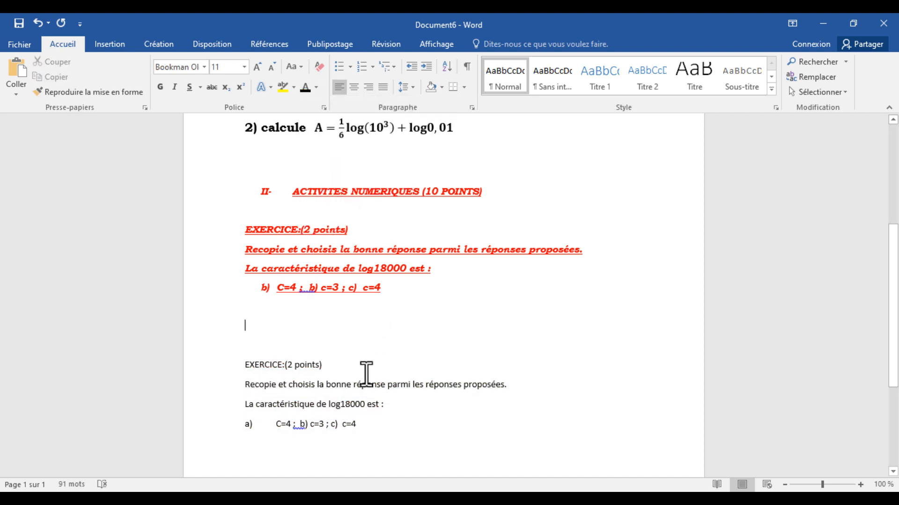
Switch to Document3, maximize it, and copy the line "Recopie et choisis la bonne réponse parmi les réponses"
left_click(823, 22)
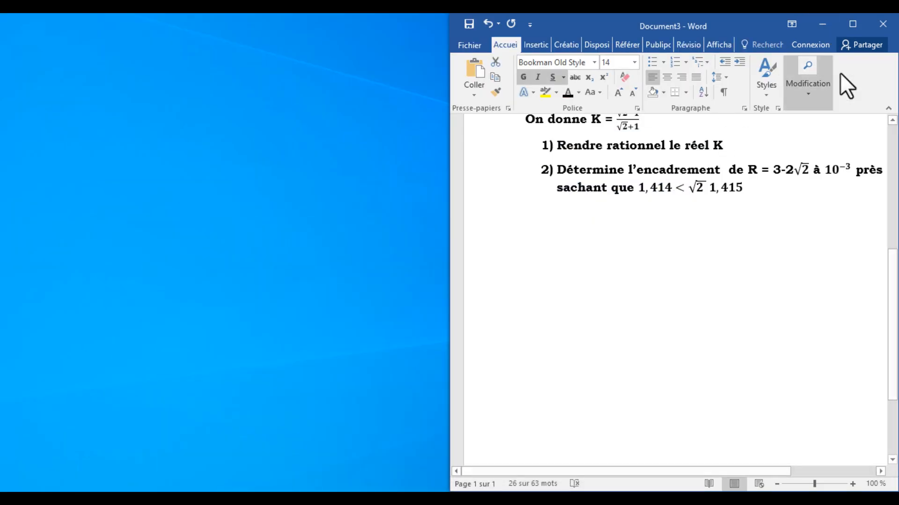
left_click(852, 24)
scroll(508, 198, "up", 3)
scroll(507, 199, "up", 3)
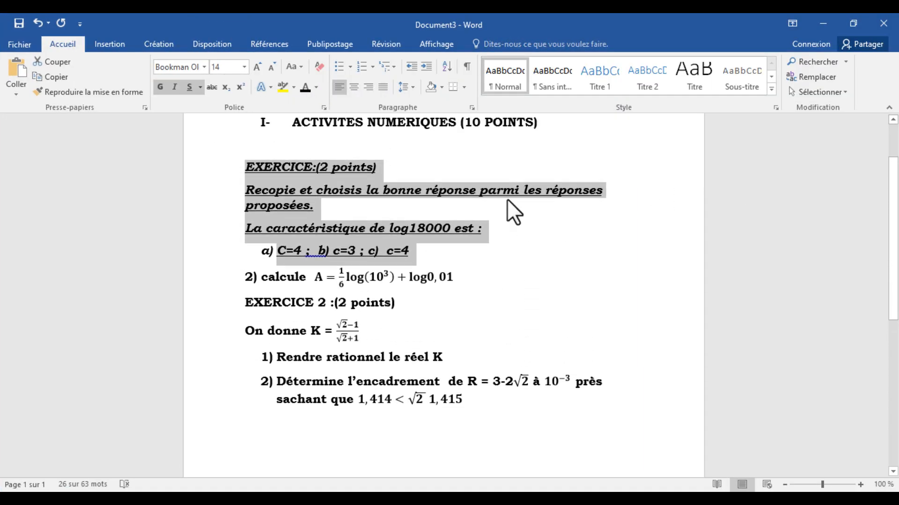
left_click(568, 226)
left_click_drag(599, 230, 262, 230)
right_click(262, 232)
left_click(290, 255)
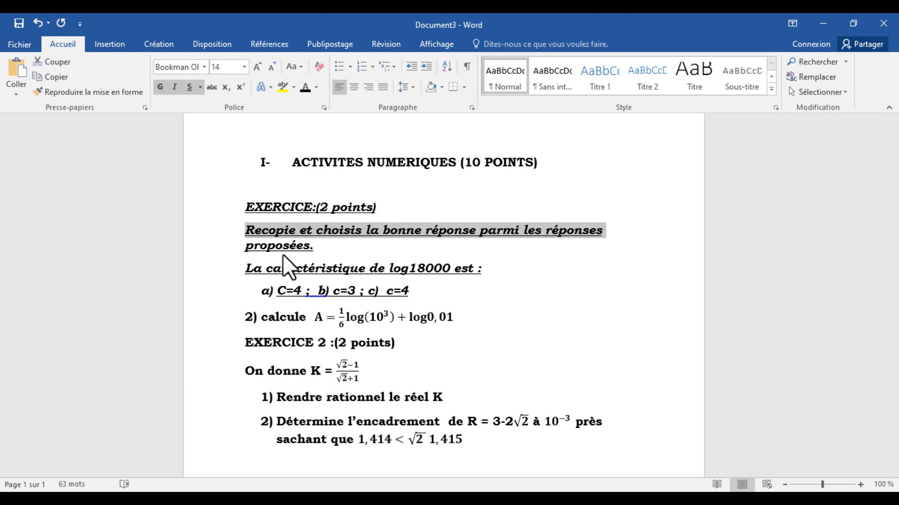
Return to Document6 and paste the copied line as text only, after a blank line below the black answer choices
left_click(823, 24)
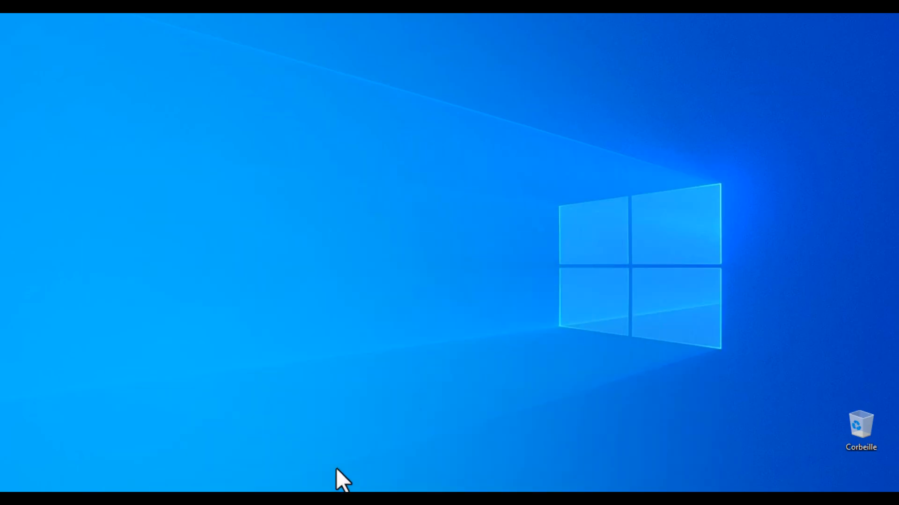
mouse_move(303, 499)
left_click(266, 471)
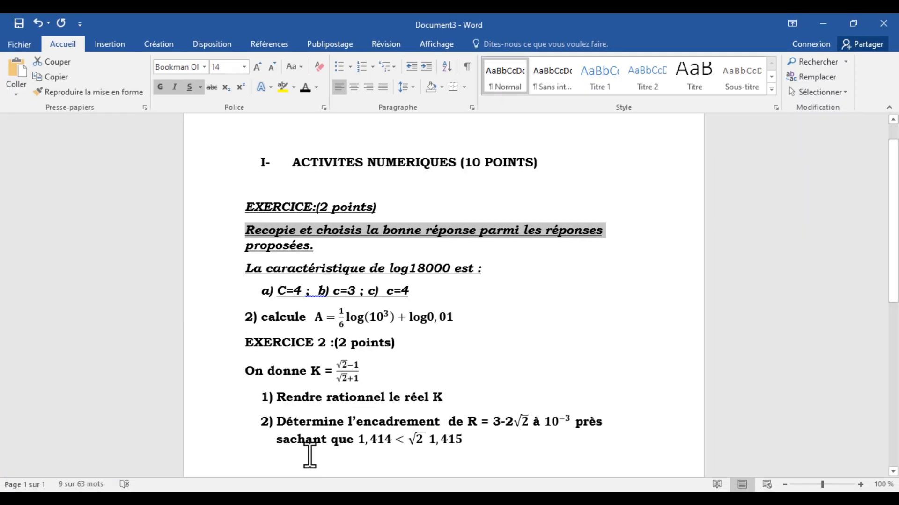
left_click(387, 485)
scroll(361, 426, "down", 8)
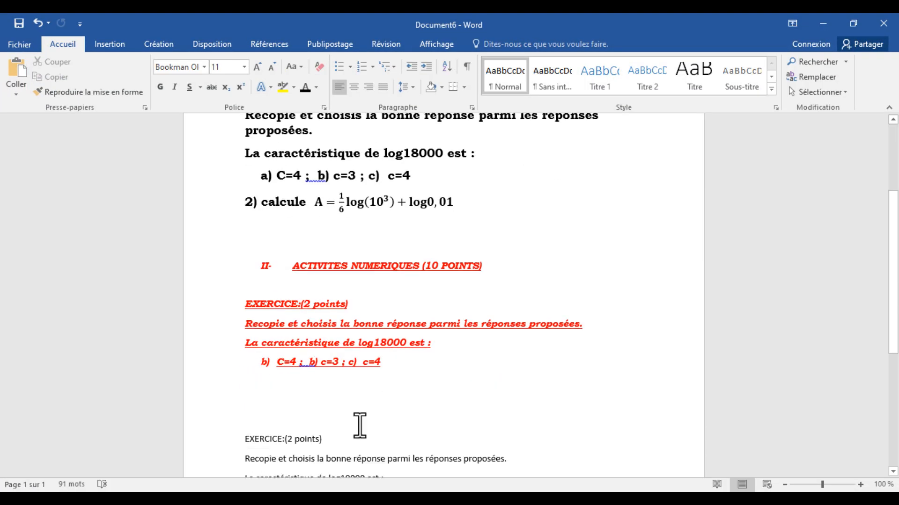
scroll(361, 425, "down", 1)
left_click(325, 373)
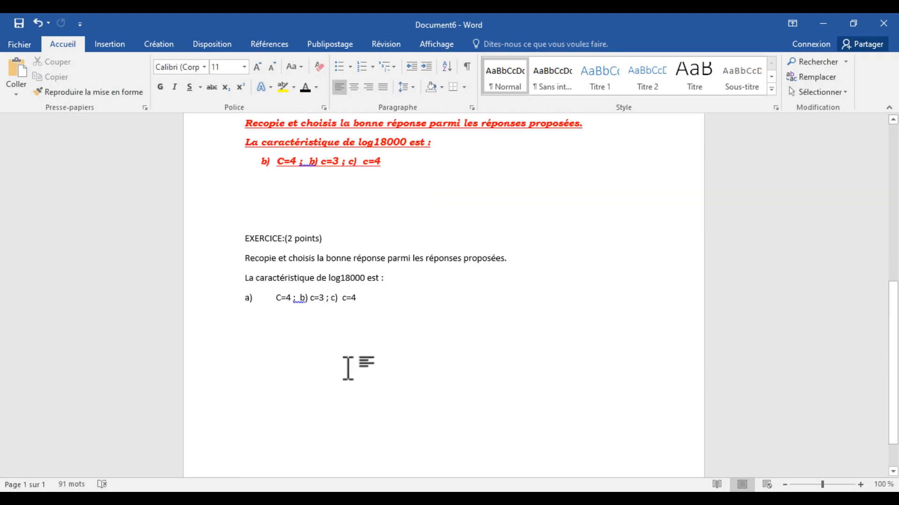
key("Return")
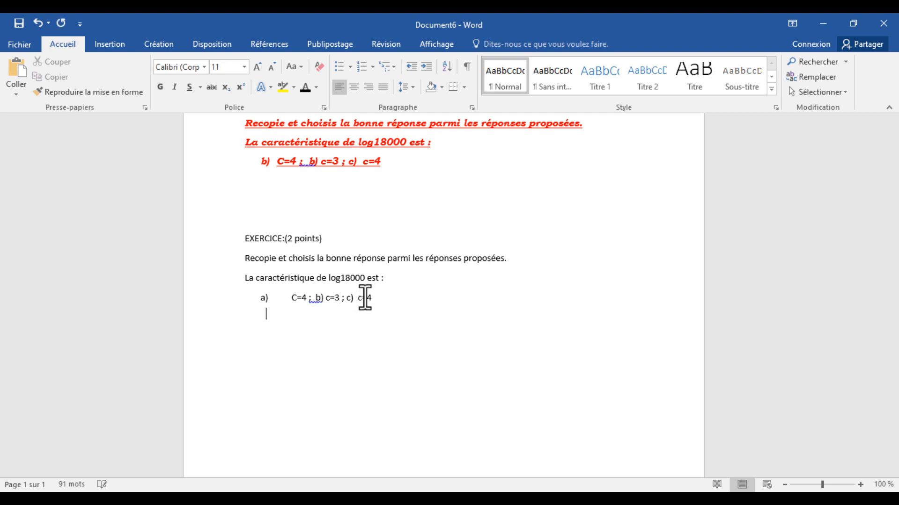
left_click(14, 92)
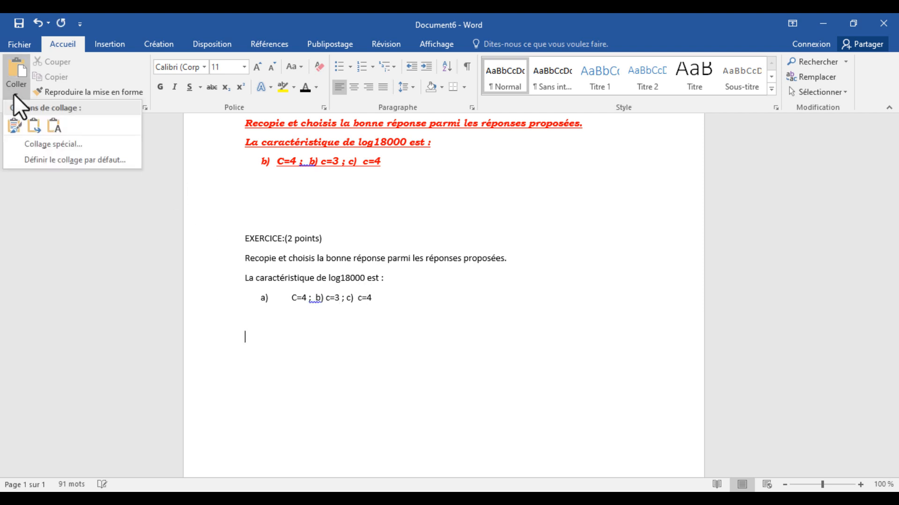
left_click(57, 123)
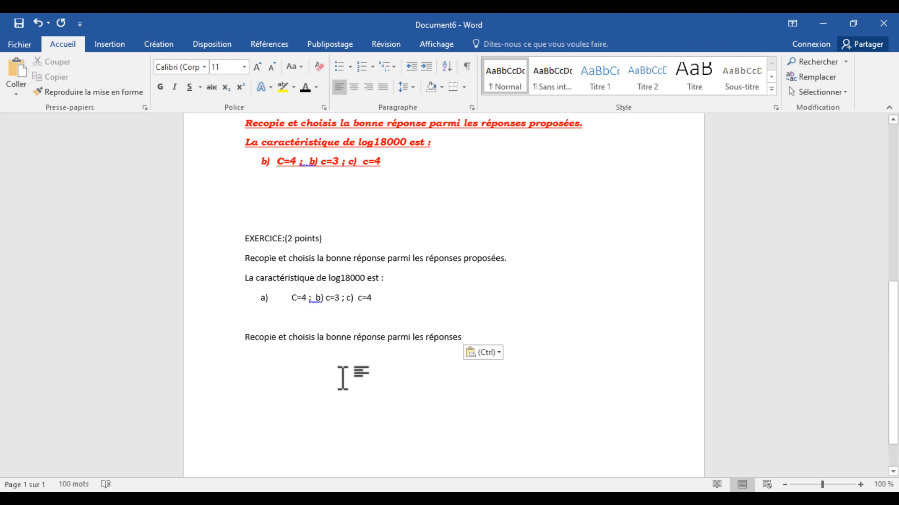